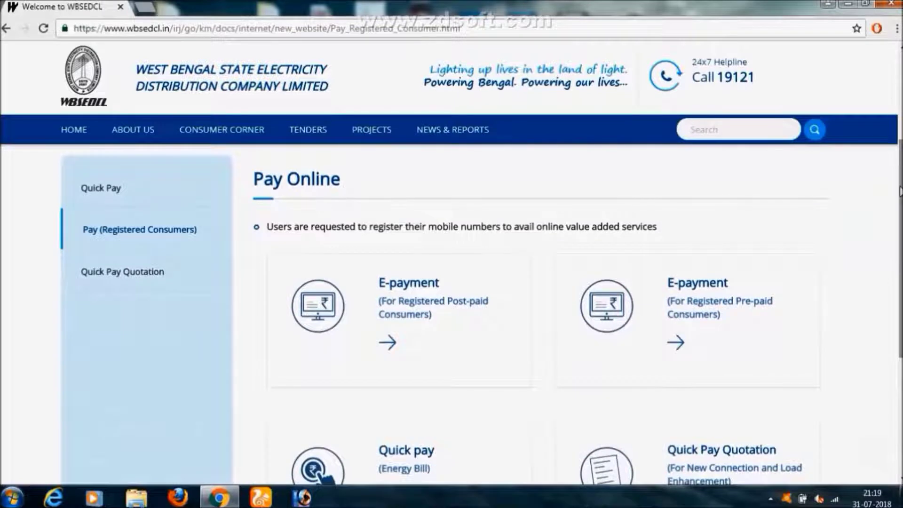
- Open the E-payment service for registered post-paid consumers
left_click_drag(900, 191, 900, 245)
scroll(900, 245, "up", 1)
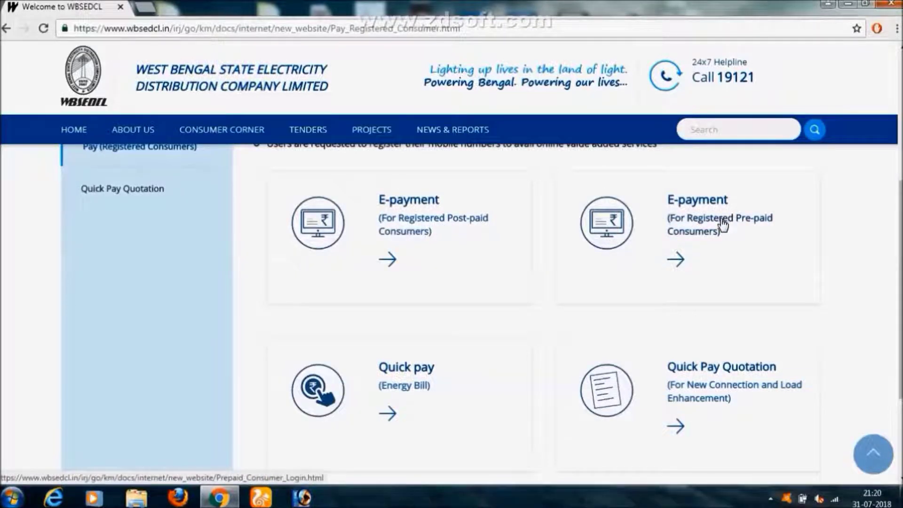
scroll(900, 310, "up", 1)
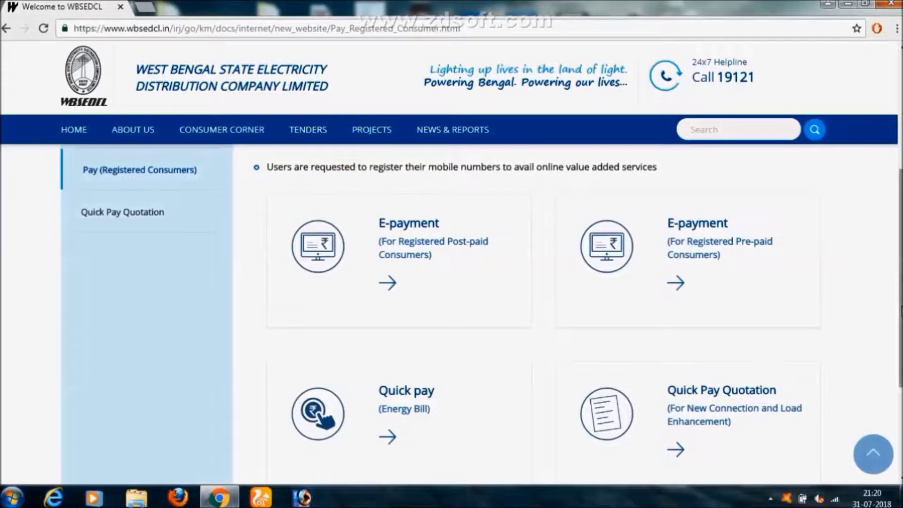
left_click(415, 244)
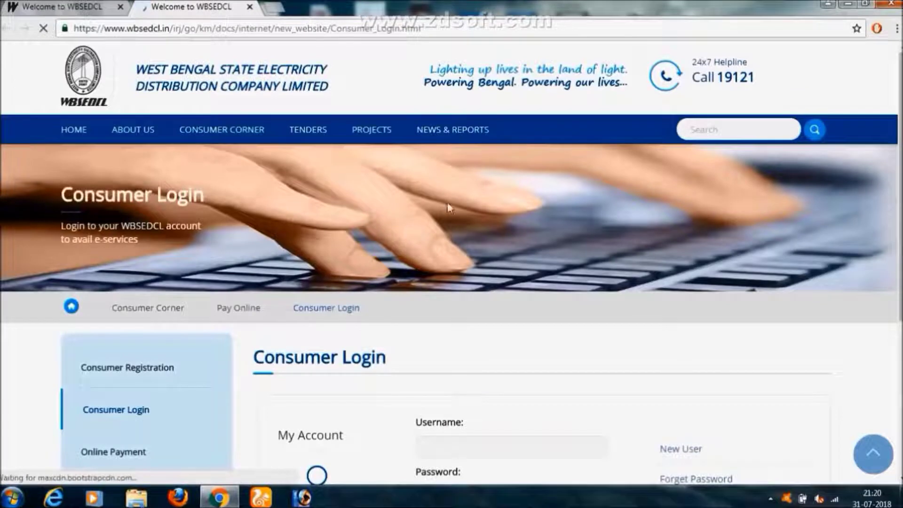
- Open the new-user registration form from the Consumer Login page
scroll(452, 282, "down", 1)
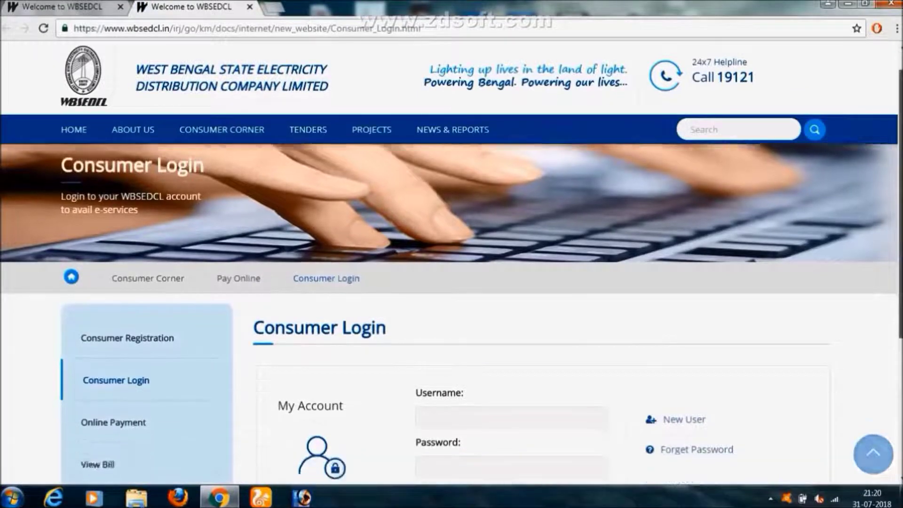
scroll(451, 314, "down", 3)
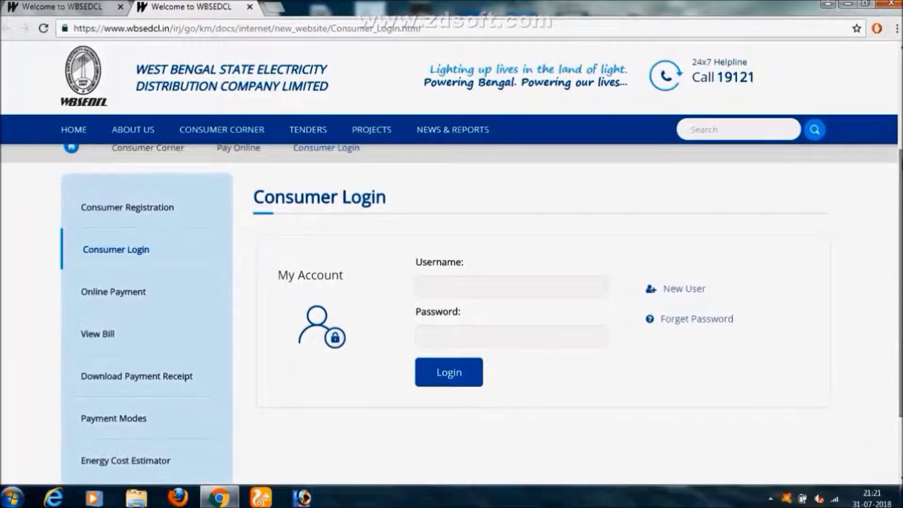
left_click(680, 290)
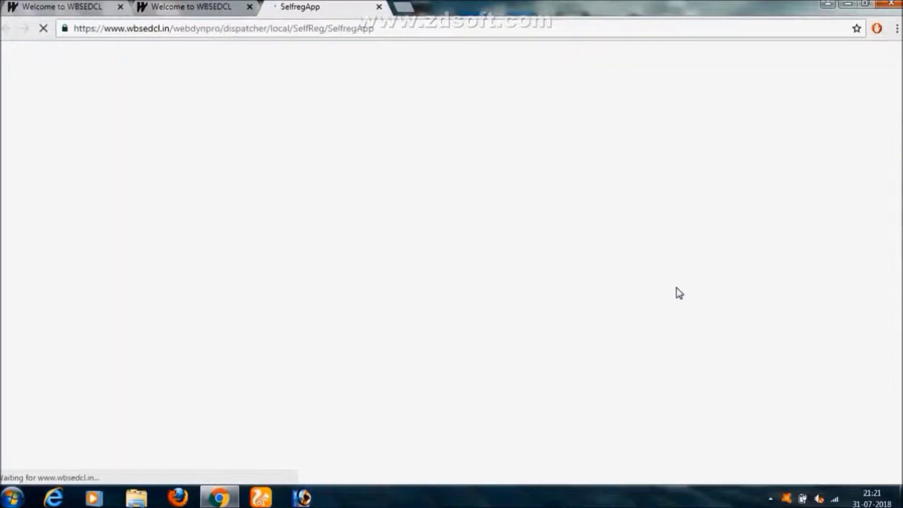
- Enter the consumer ID and the installation number in the User Registration Form and continue to mobile verification
left_click(435, 200)
key("ctrl+v")
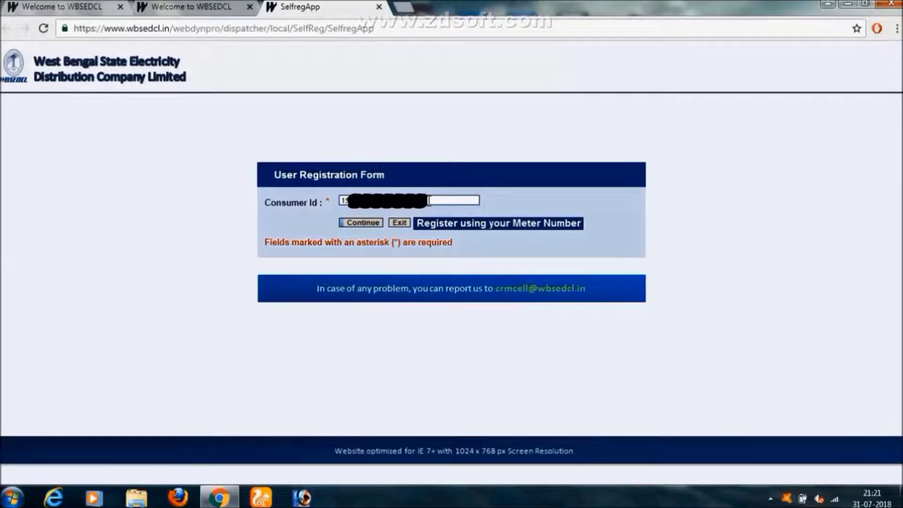
left_click(363, 224)
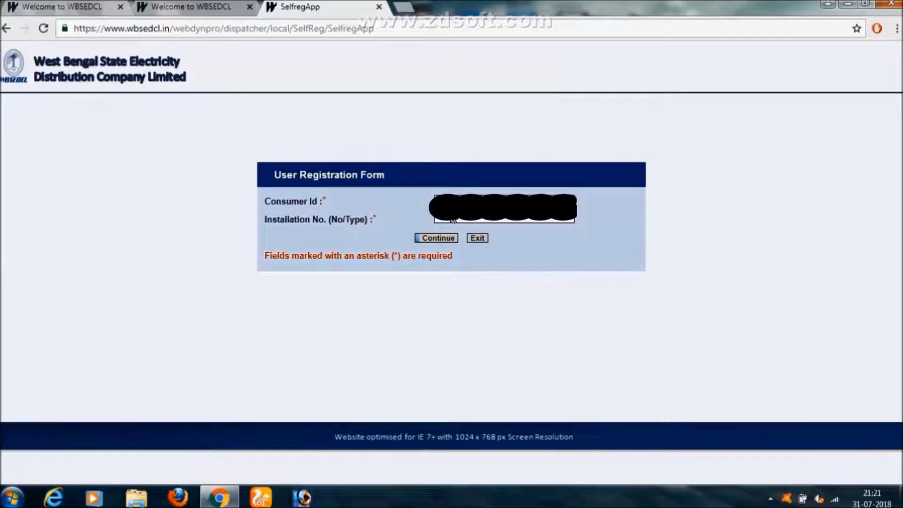
left_click(454, 221)
left_click(449, 238)
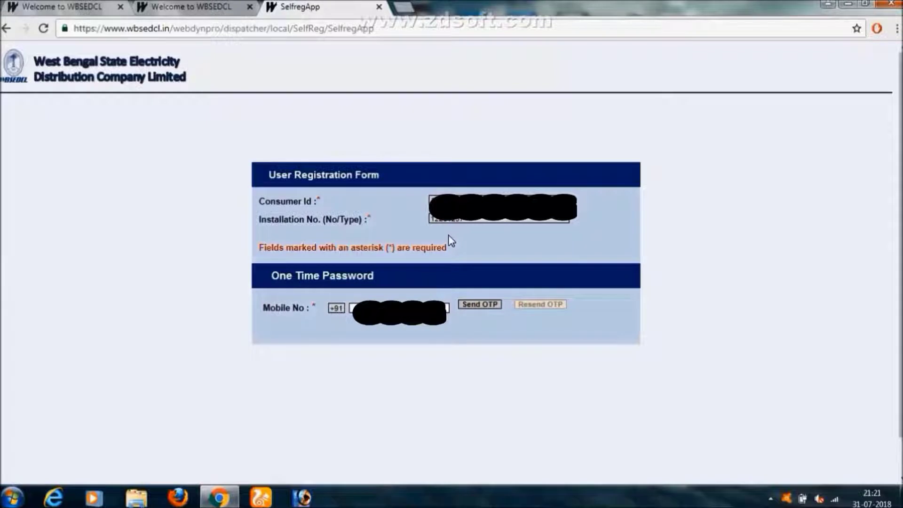
- Send an OTP to the registered mobile number, enter the received one-time password and submit it
left_click(480, 304)
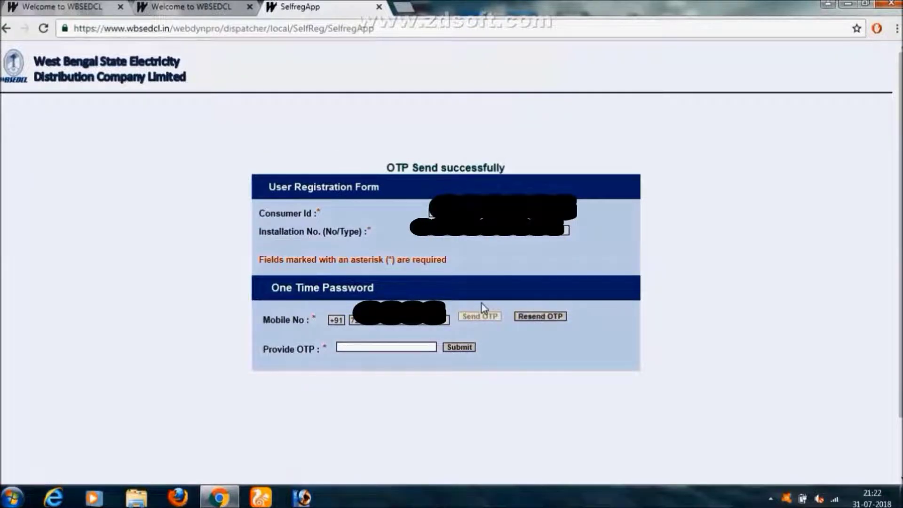
left_click(420, 344)
type("••")
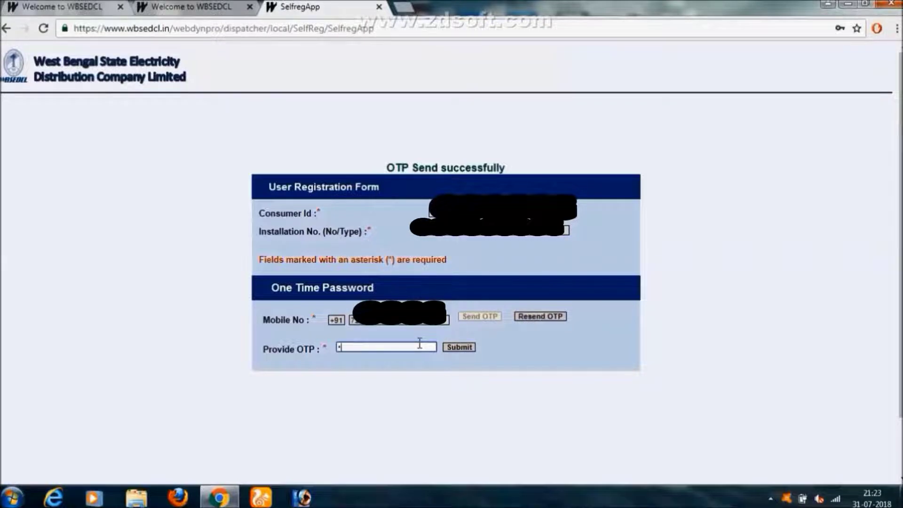
type("•••")
left_click(457, 347)
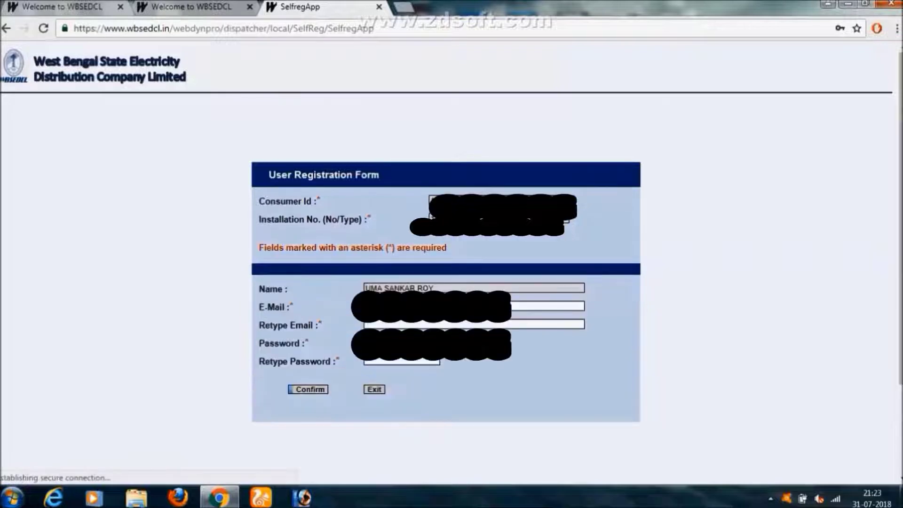
- Fill in the user's e-mail and account password with their retyped entries, confirm the registration and exit the form
left_click(546, 318)
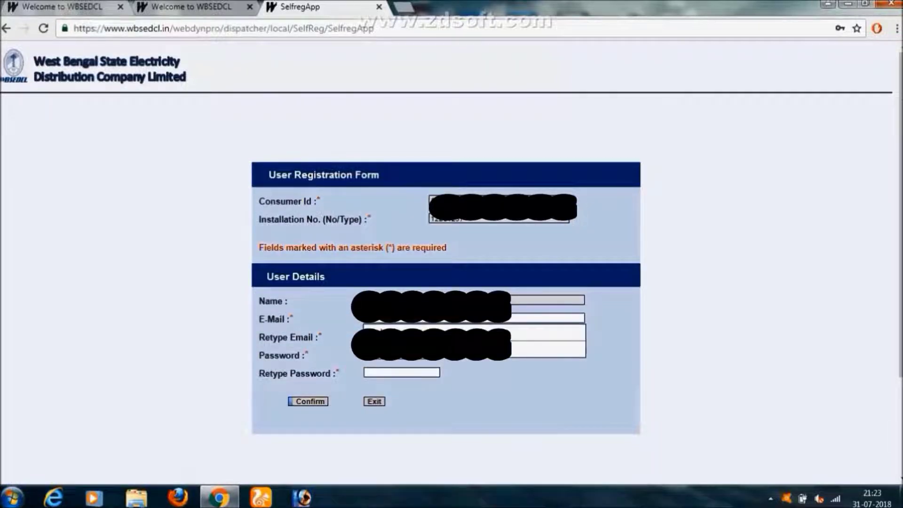
left_click(546, 332)
left_click(414, 372)
type("••••••••")
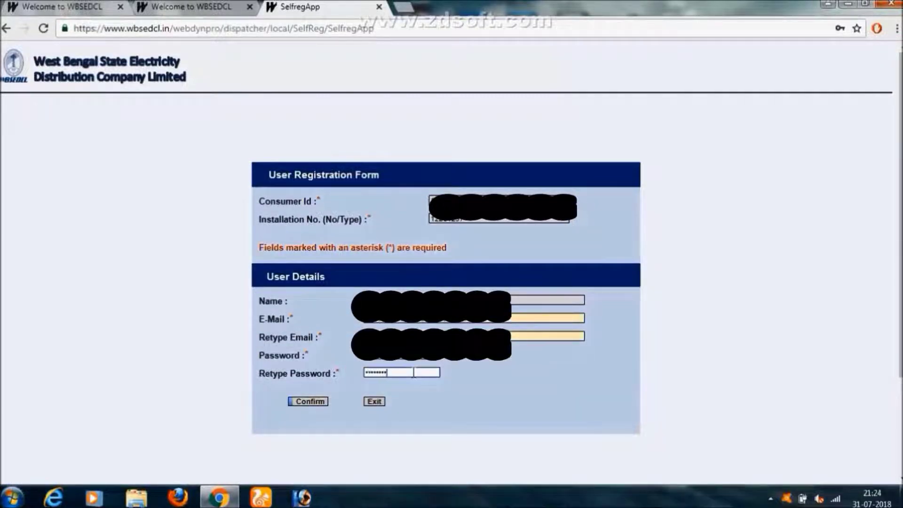
type("••••")
left_click(311, 402)
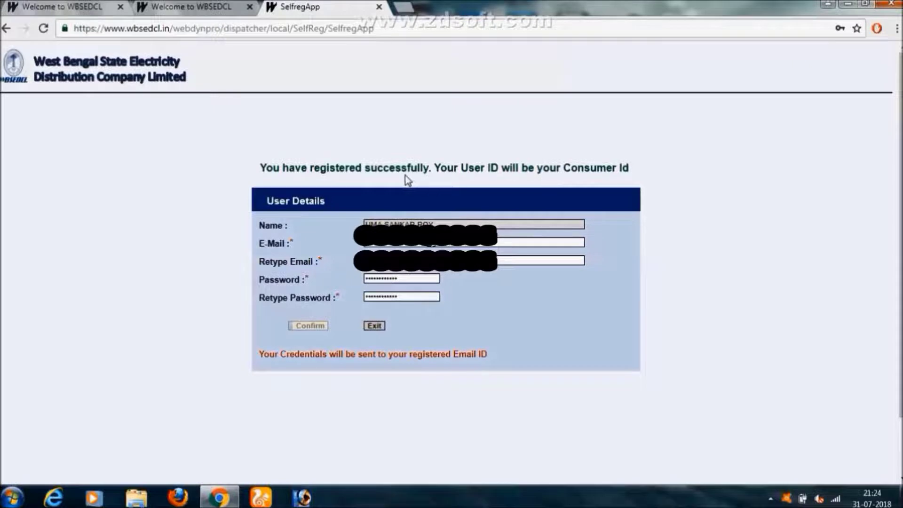
left_click(374, 327)
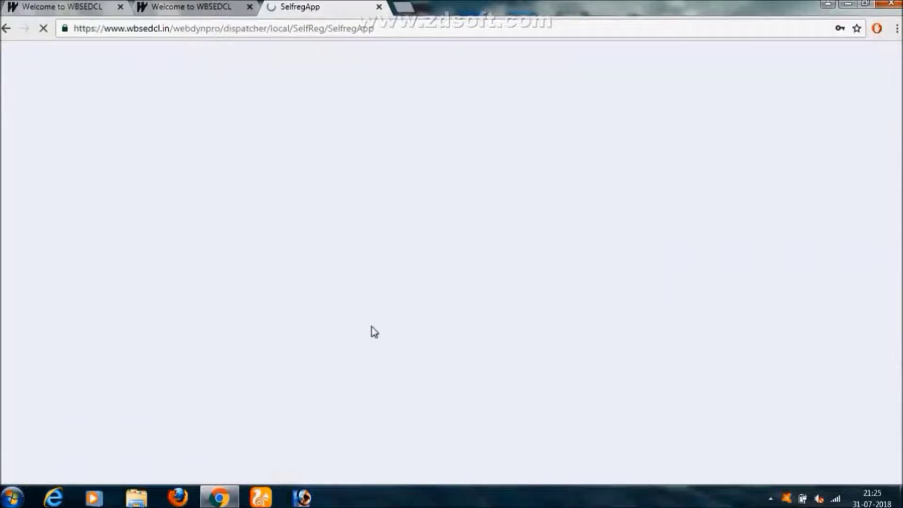
- Log in to the consumer account with the consumer ID as username and the account password
left_click(458, 290)
key("ctrl+v")
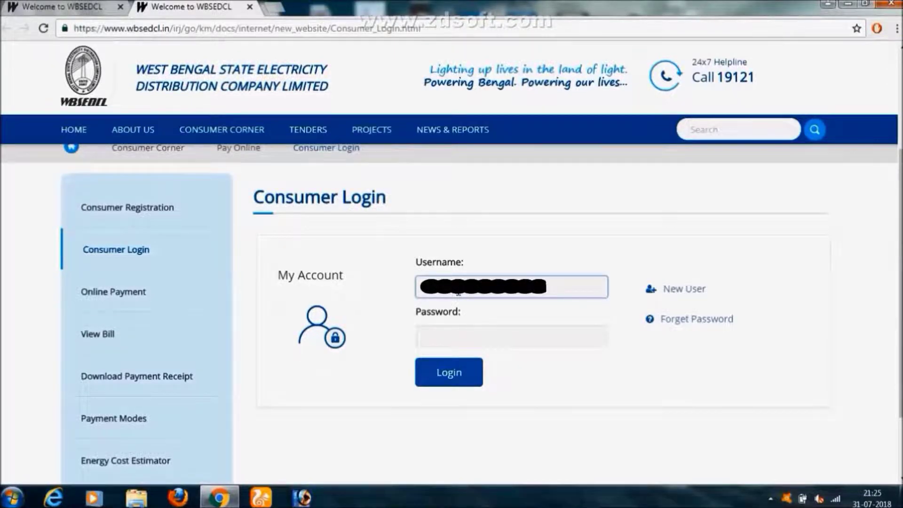
left_click(458, 336)
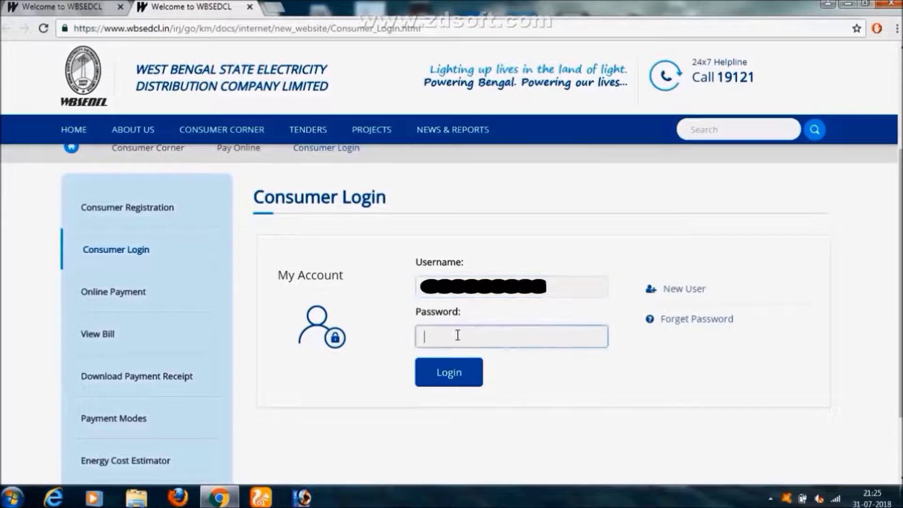
type("•••••••••••")
left_click(455, 374)
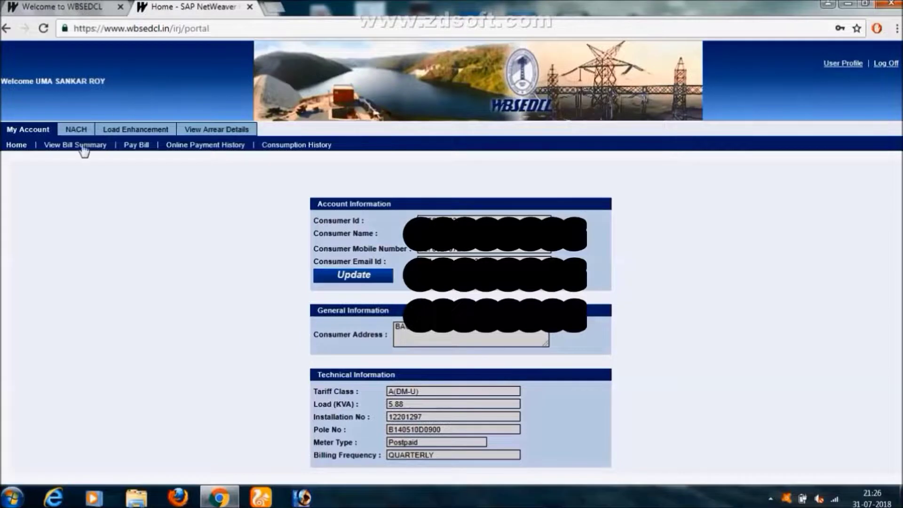
- Open online bill payment, select the August, 2018 bill and proceed to the payment options
left_click(137, 152)
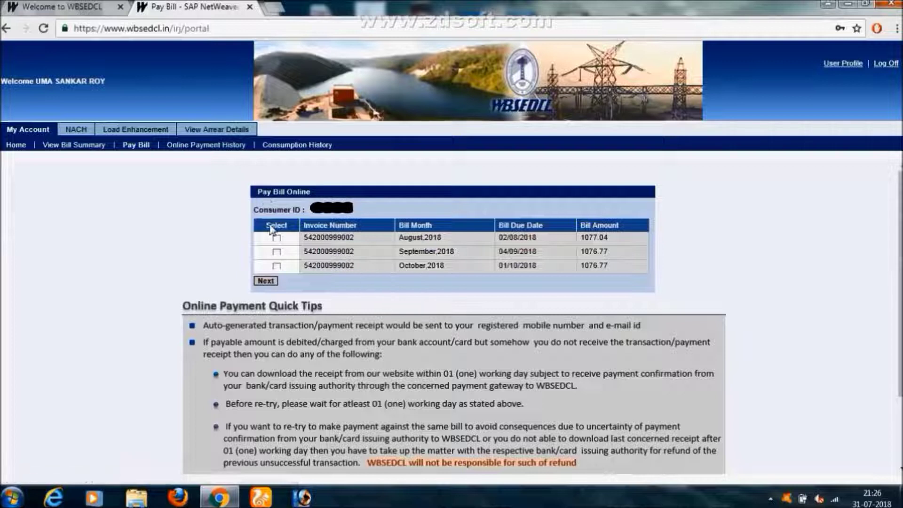
left_click(277, 240)
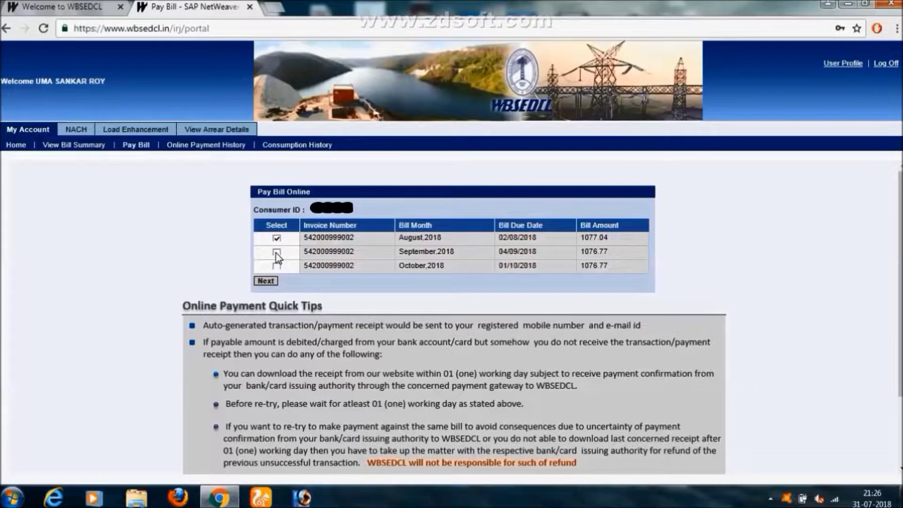
left_click(266, 281)
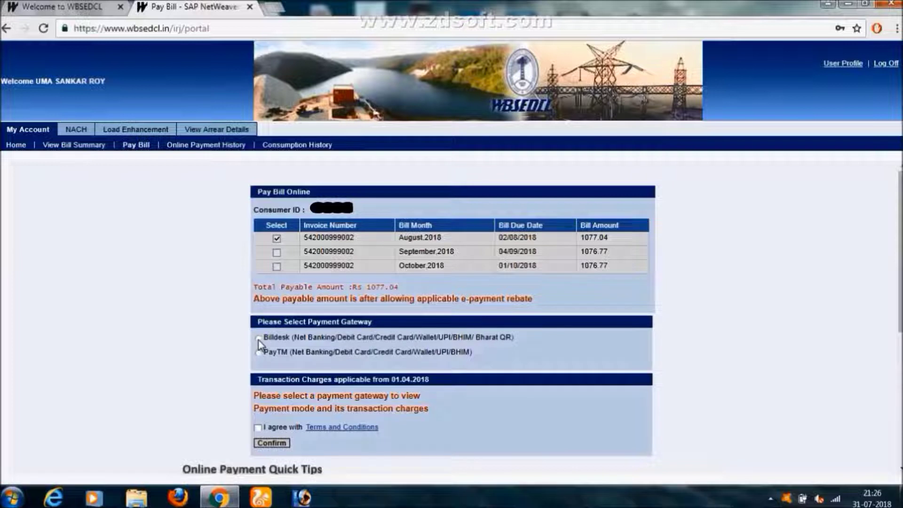
- Choose Billdesk as the payment gateway, agree to the terms and conditions, and proceed to its payment page in a maximized window
left_click(258, 339)
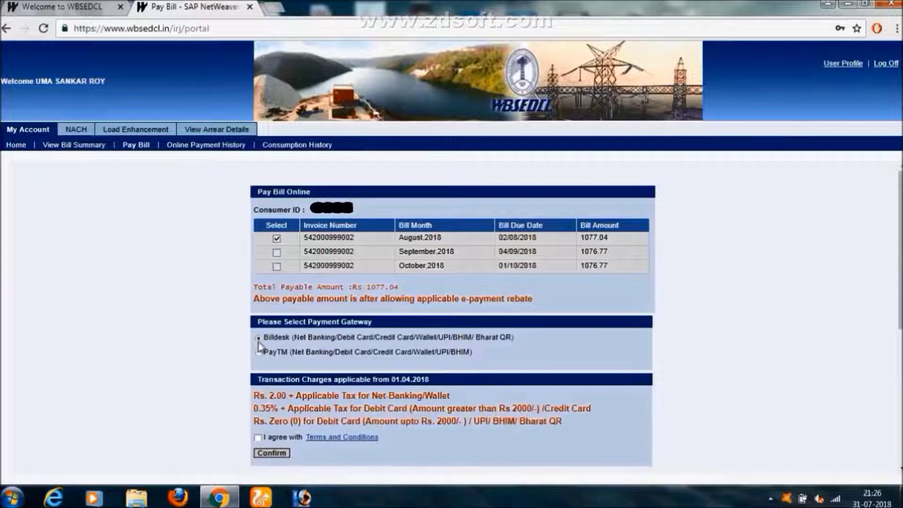
left_click(258, 438)
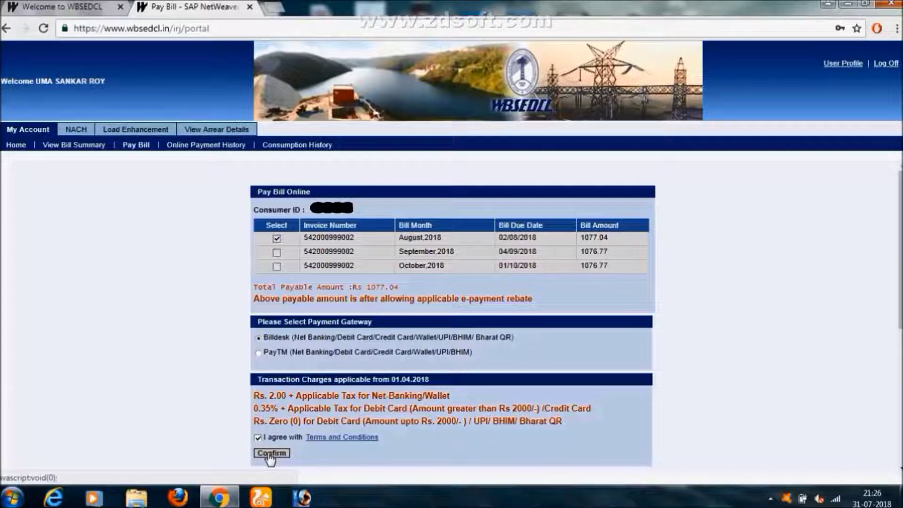
left_click(270, 455)
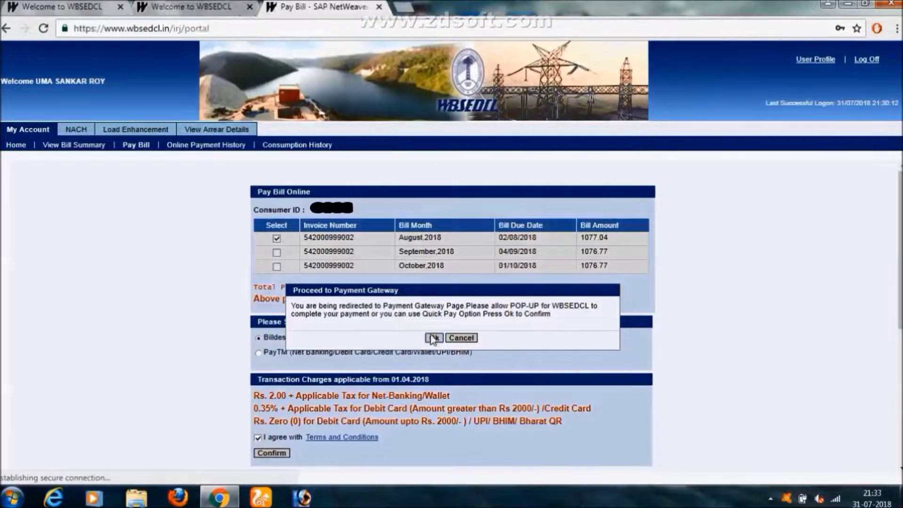
left_click(433, 338)
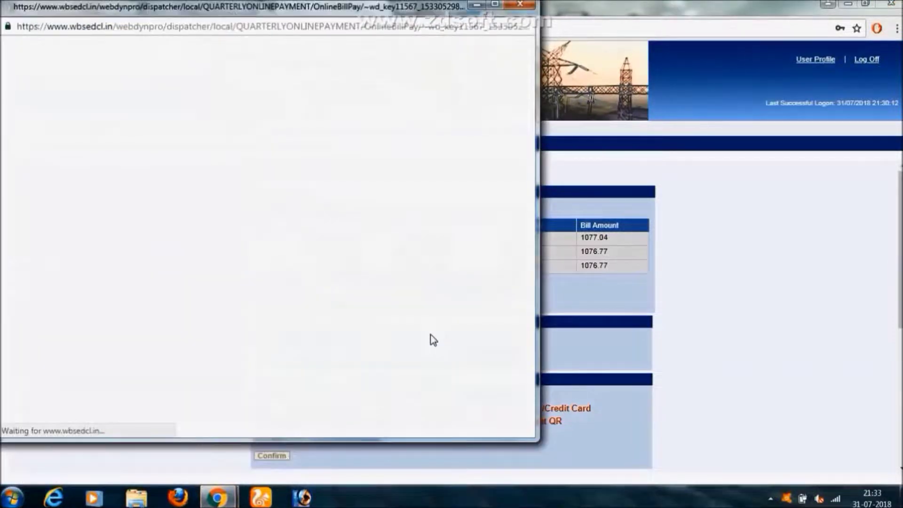
left_click(495, 6)
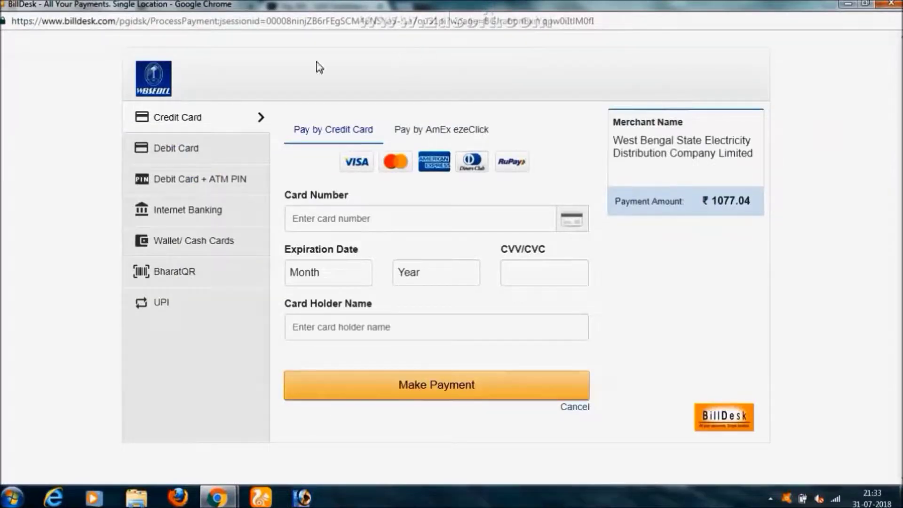
- Pay the bill by debit card with the card details and authenticate the payment with the bank's one-time password
left_click(188, 150)
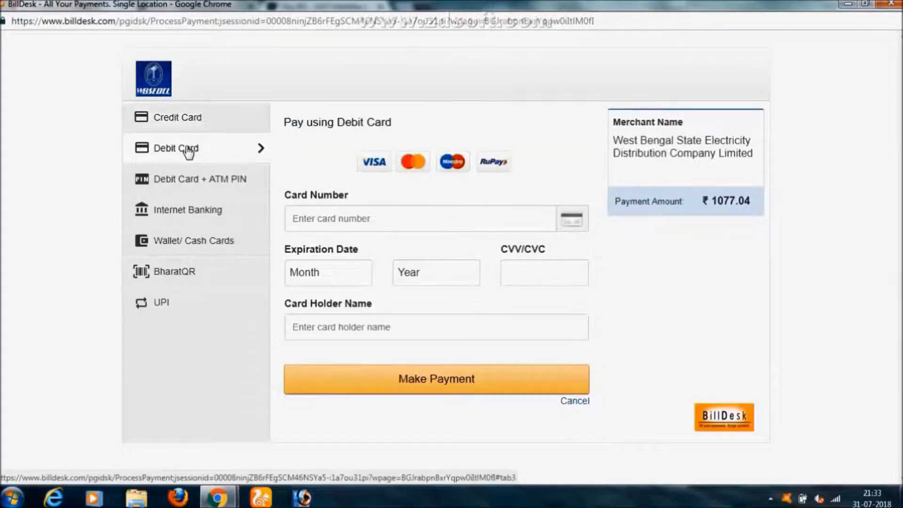
left_click(339, 219)
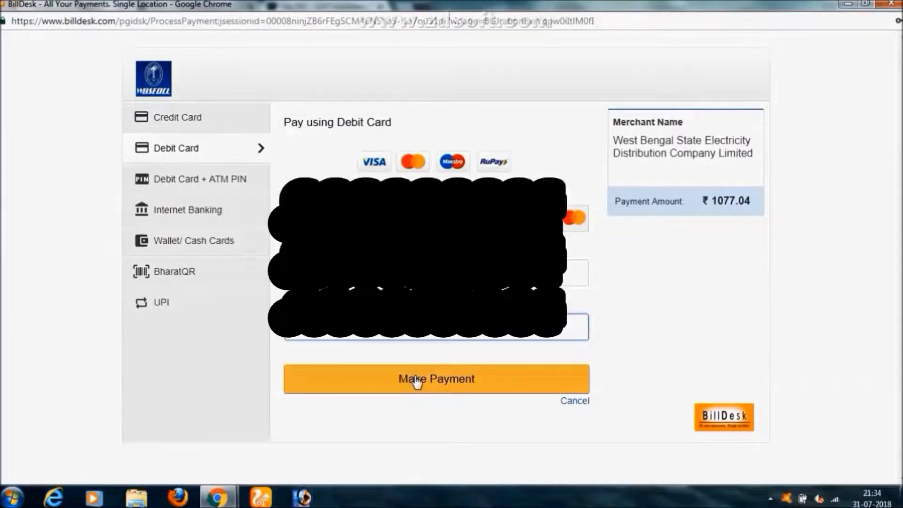
left_click(416, 382)
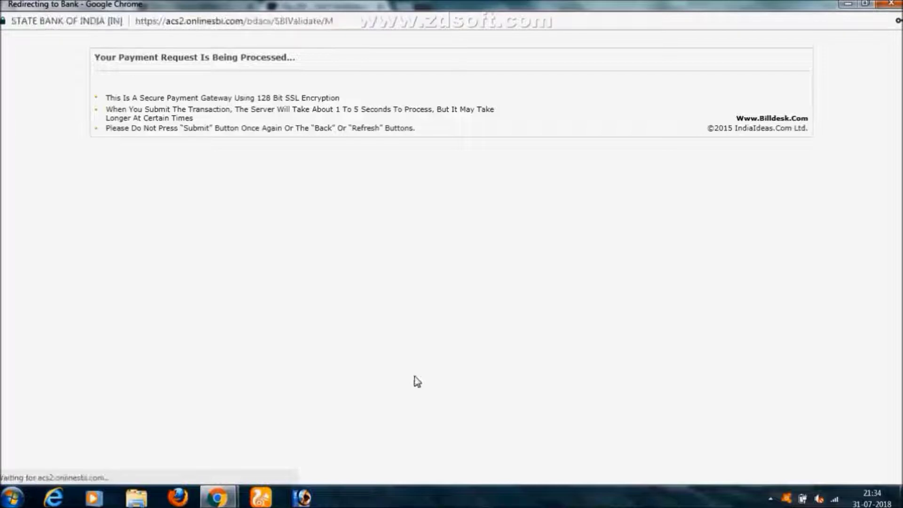
left_click(395, 255)
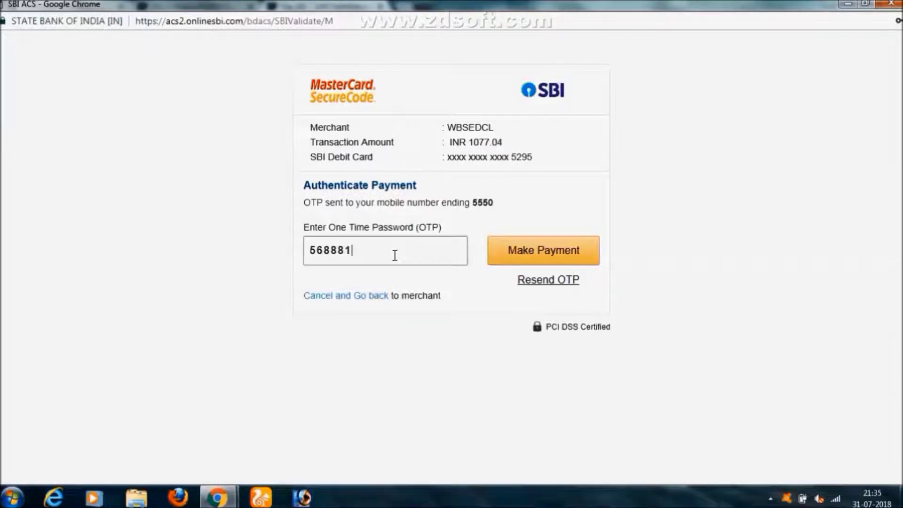
left_click(537, 255)
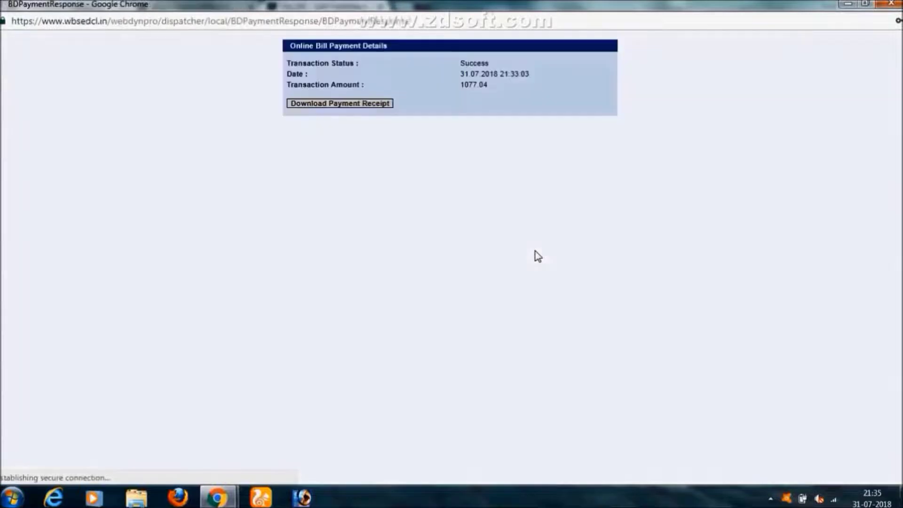
- Download the payment receipt, close it and open the account's bill summary
left_click(362, 102)
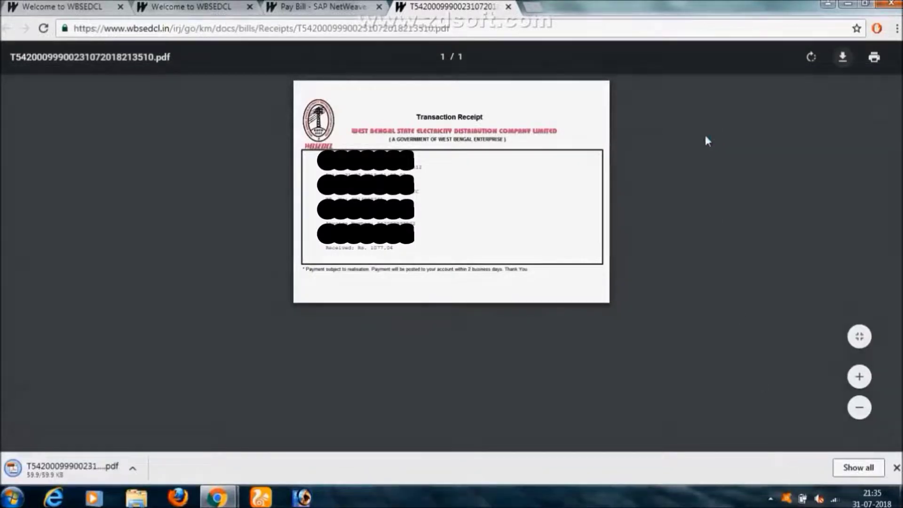
left_click(508, 7)
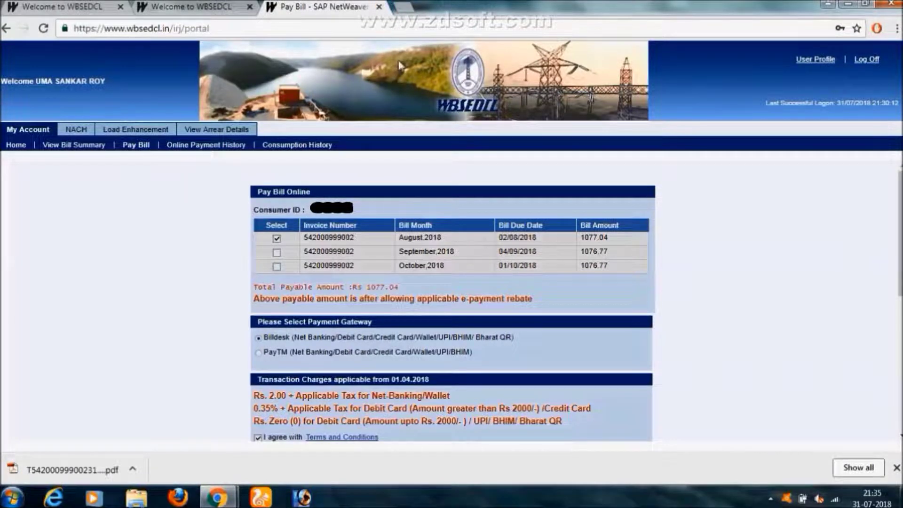
left_click(97, 148)
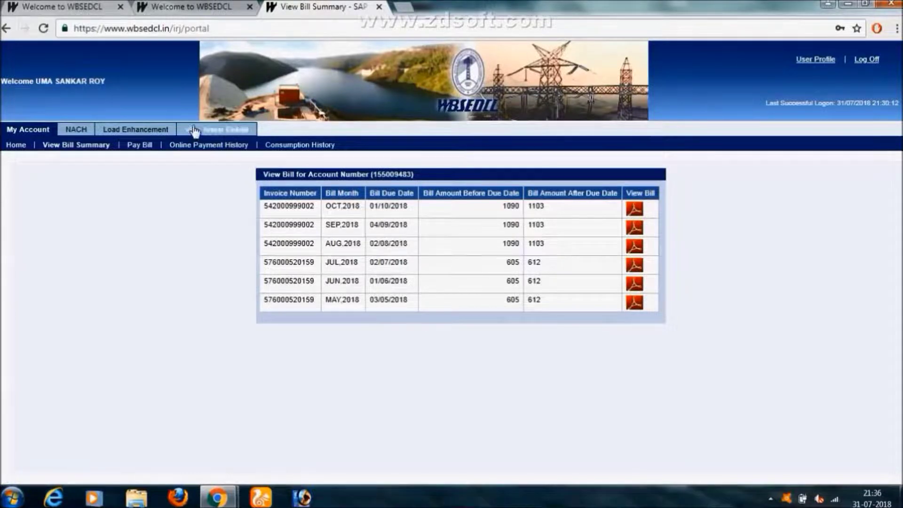
- View the AUG2018 transaction receipt from the online payment history, close it and log off from the WBSEDCL portal
left_click(203, 146)
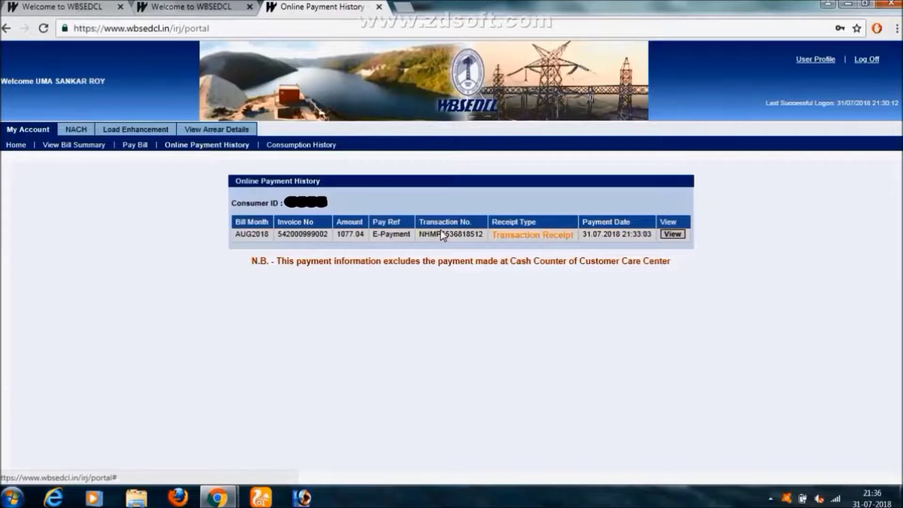
left_click(672, 234)
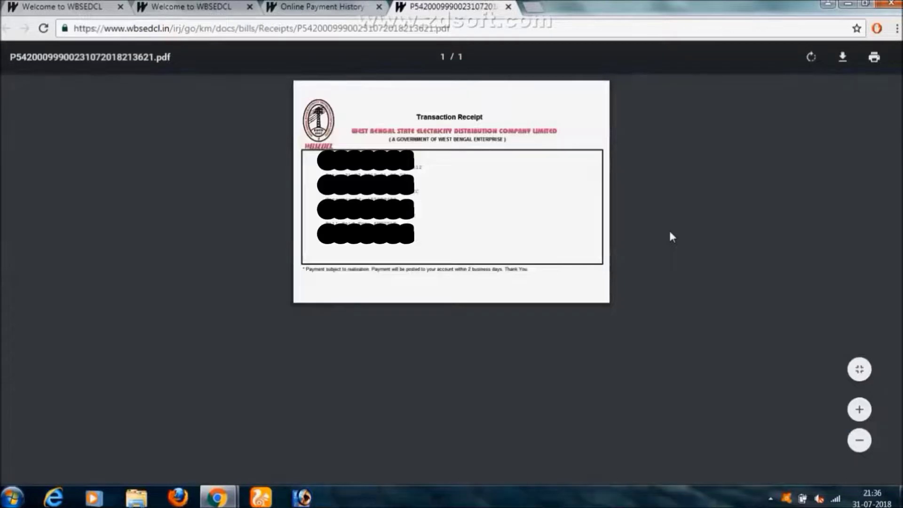
key("ctrl+w")
left_click(868, 60)
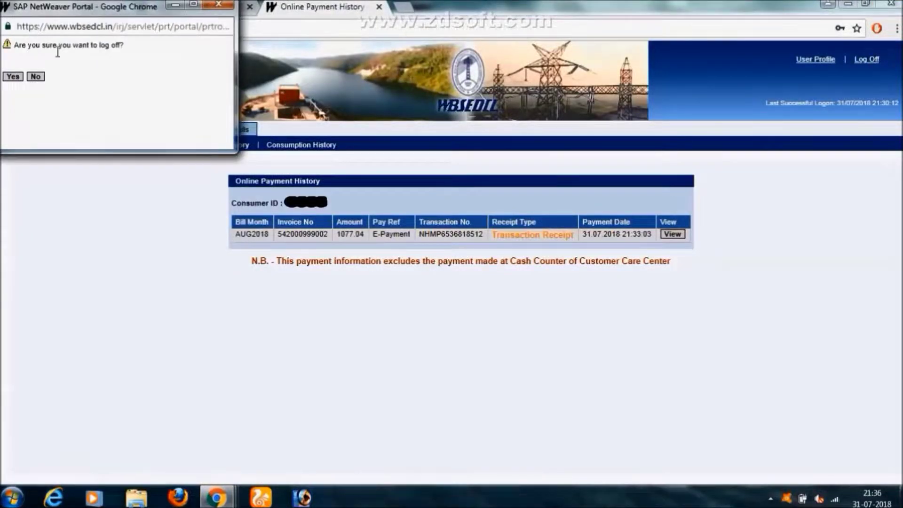
left_click(17, 78)
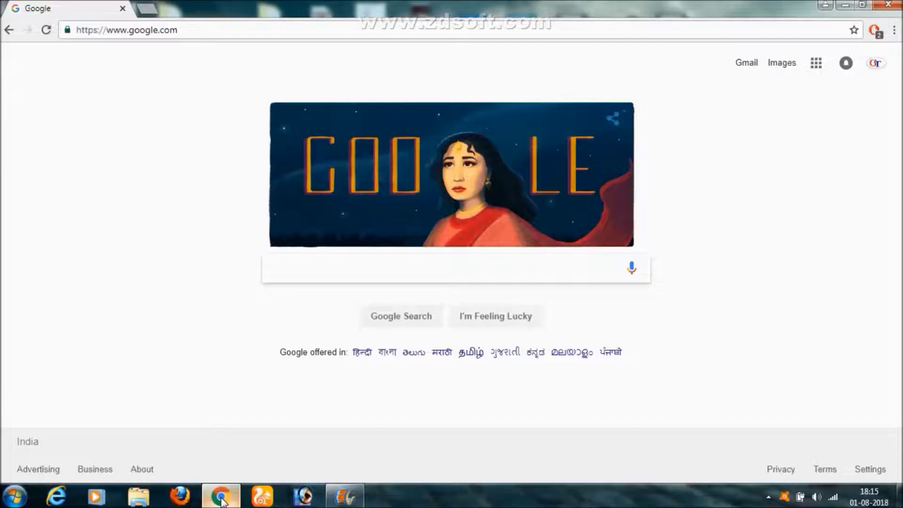
- Search Google for "cesc" and open the official CESC website, cesc.co.in, from the results
left_click(325, 258)
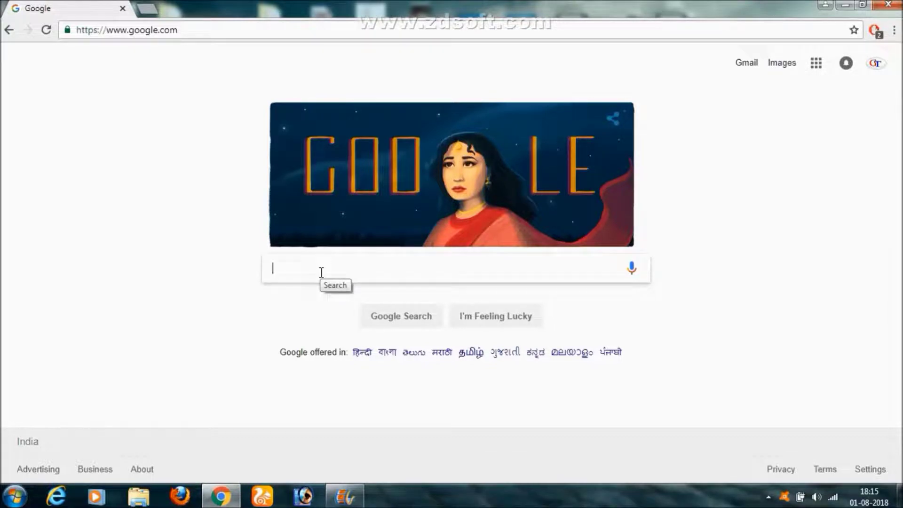
type("cesc")
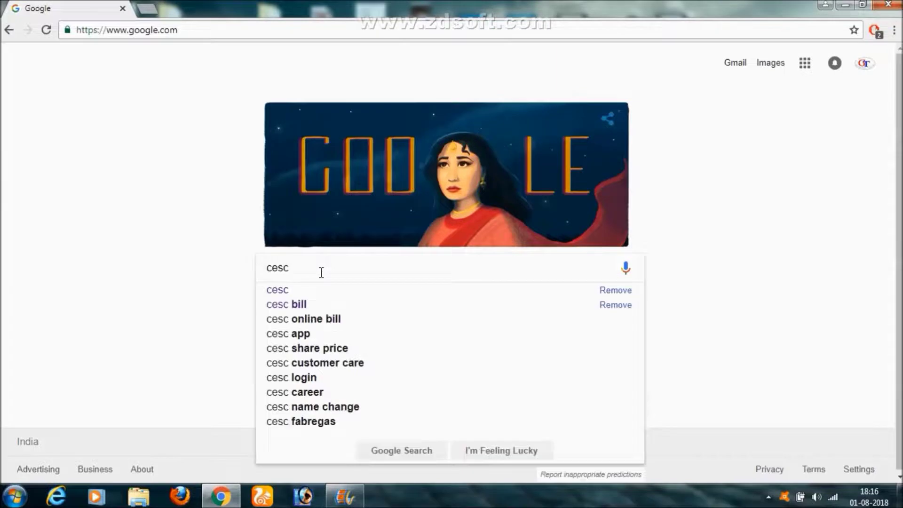
key("Return")
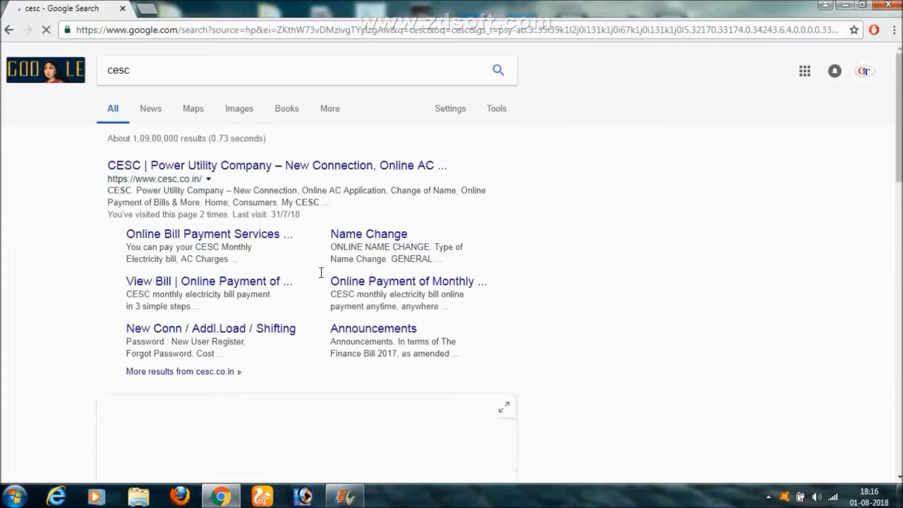
left_click(272, 167)
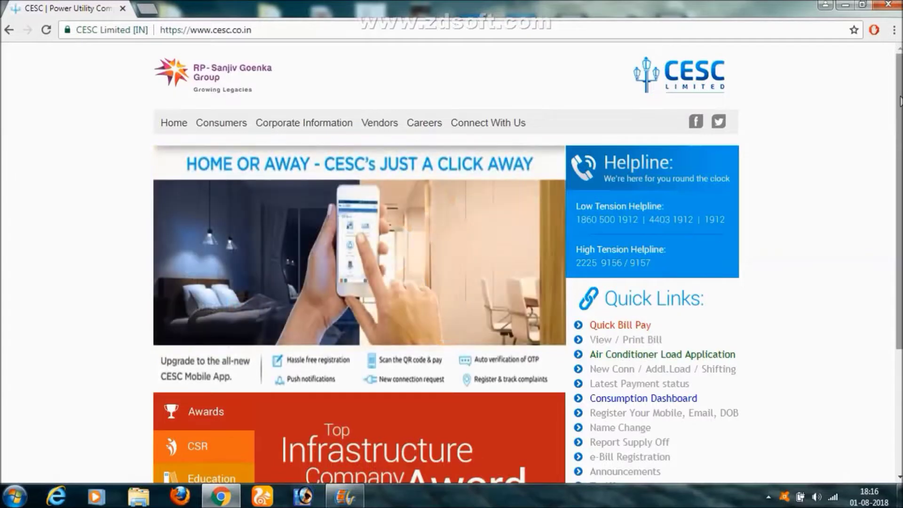
- Open CESC's Quick Bill Pay service and choose the Monthly Bill payment for LT consumers
left_click_drag(900, 100, 899, 178)
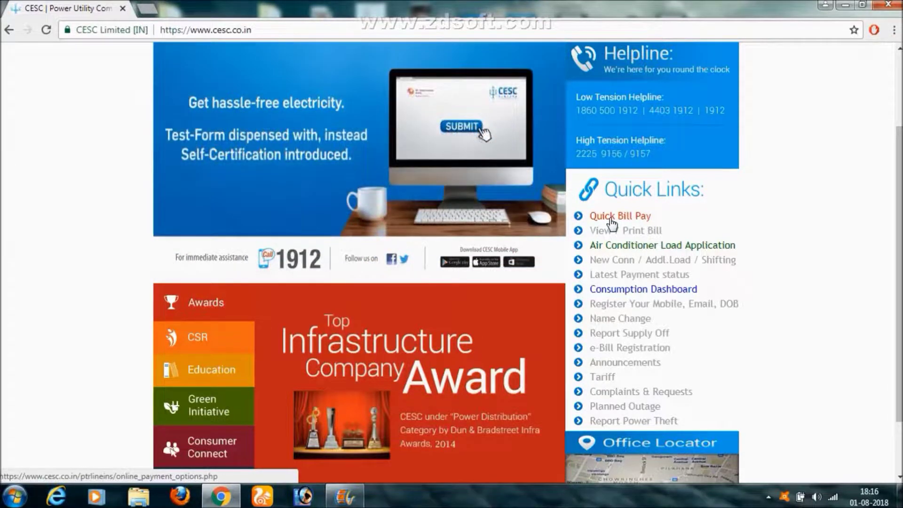
left_click(610, 216)
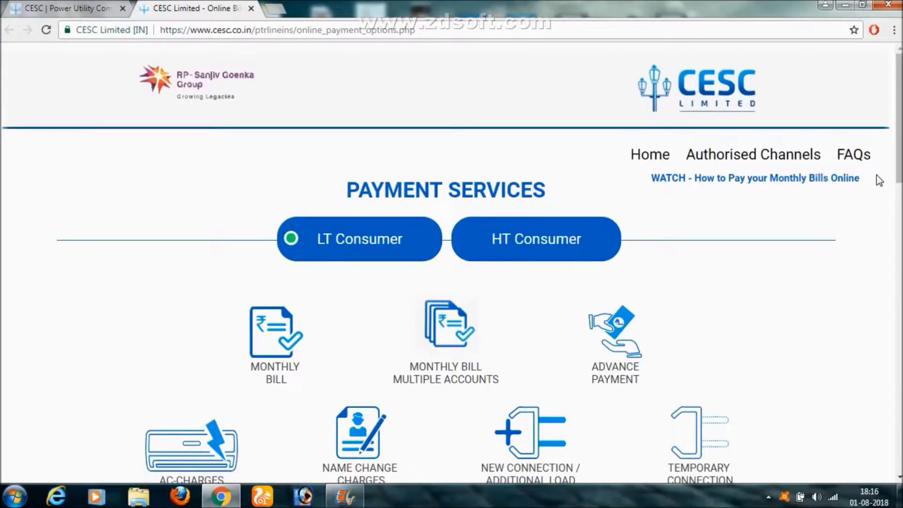
left_click_drag(901, 146, 901, 194)
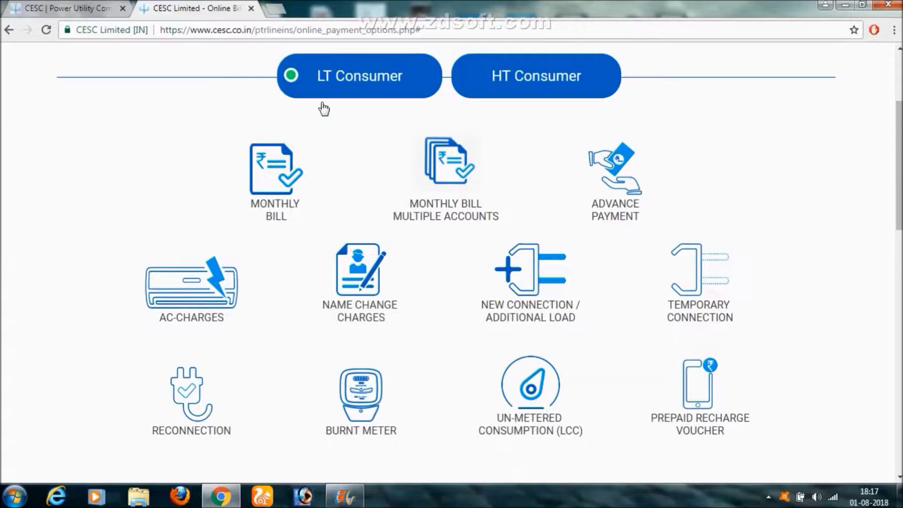
left_click(272, 187)
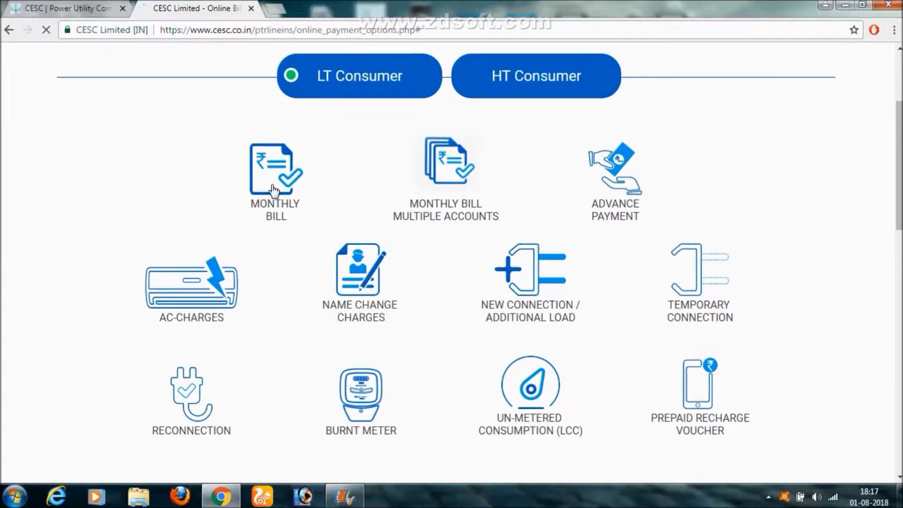